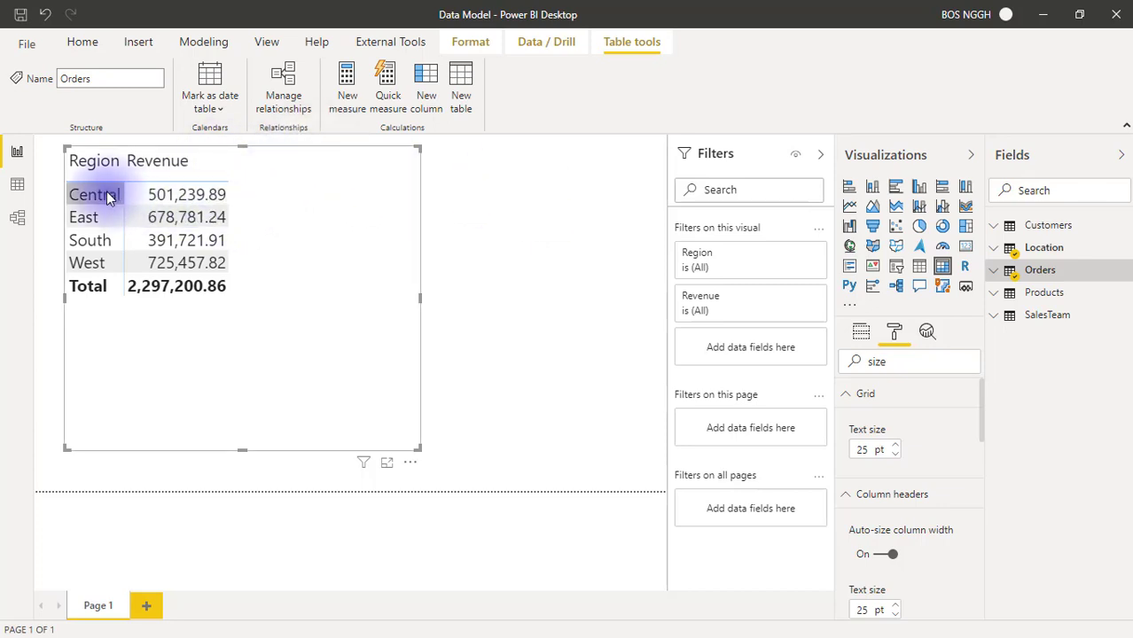
- Expand the Orders table and examine the formula of the Revenue measure alongside the matrix's regional values
{"action": "left_click", "coordinate": [996, 271]}
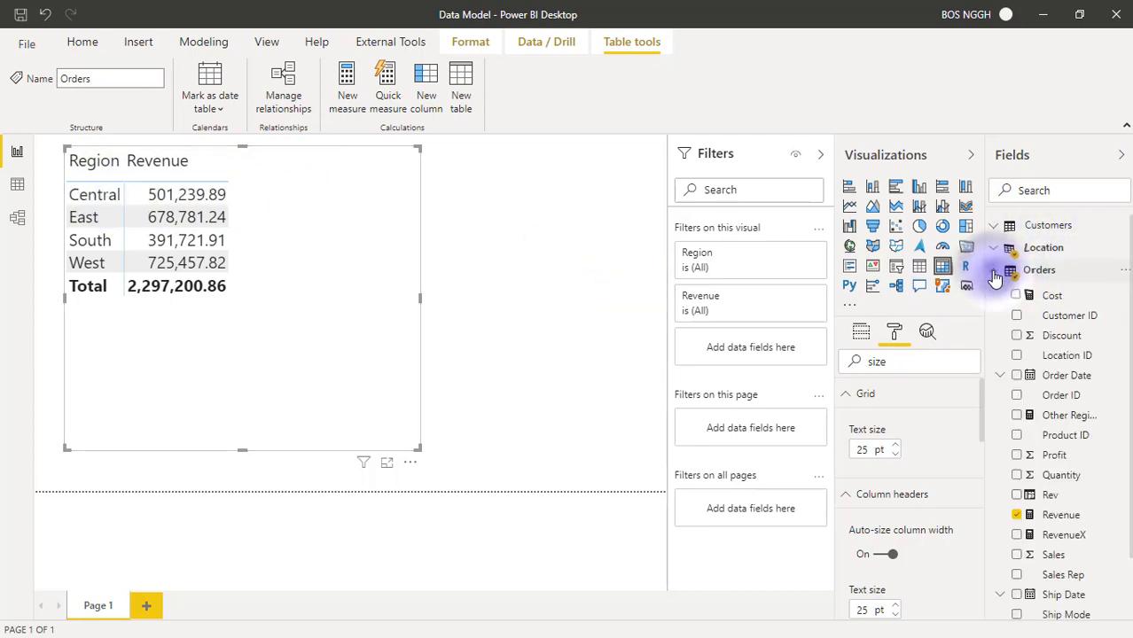
{"action": "left_click", "coordinate": [1064, 517]}
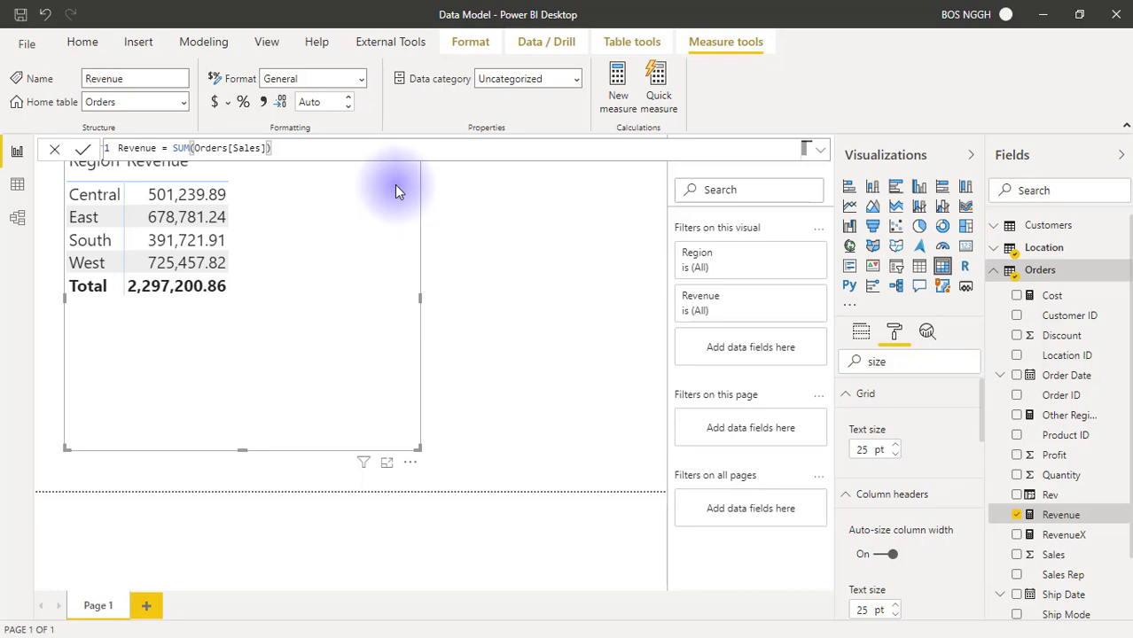
{"action": "left_click_drag", "start_coordinate": [206, 195], "coordinate": [189, 222]}
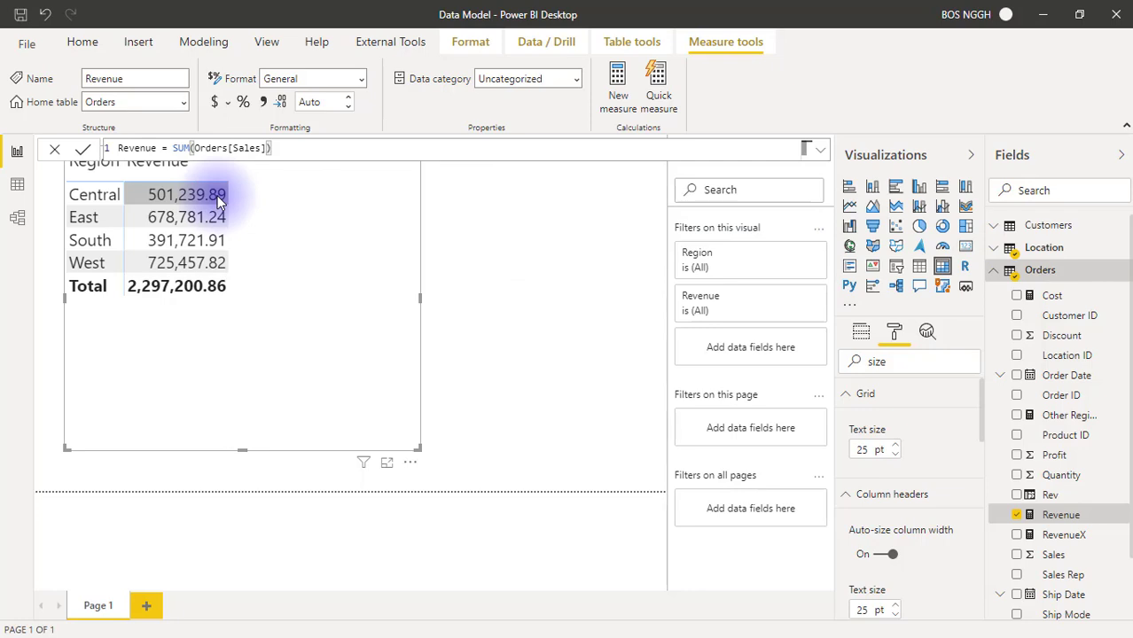
- Create a new measure in the Orders table and name it South Revenue
{"action": "right_click", "coordinate": [1037, 277]}
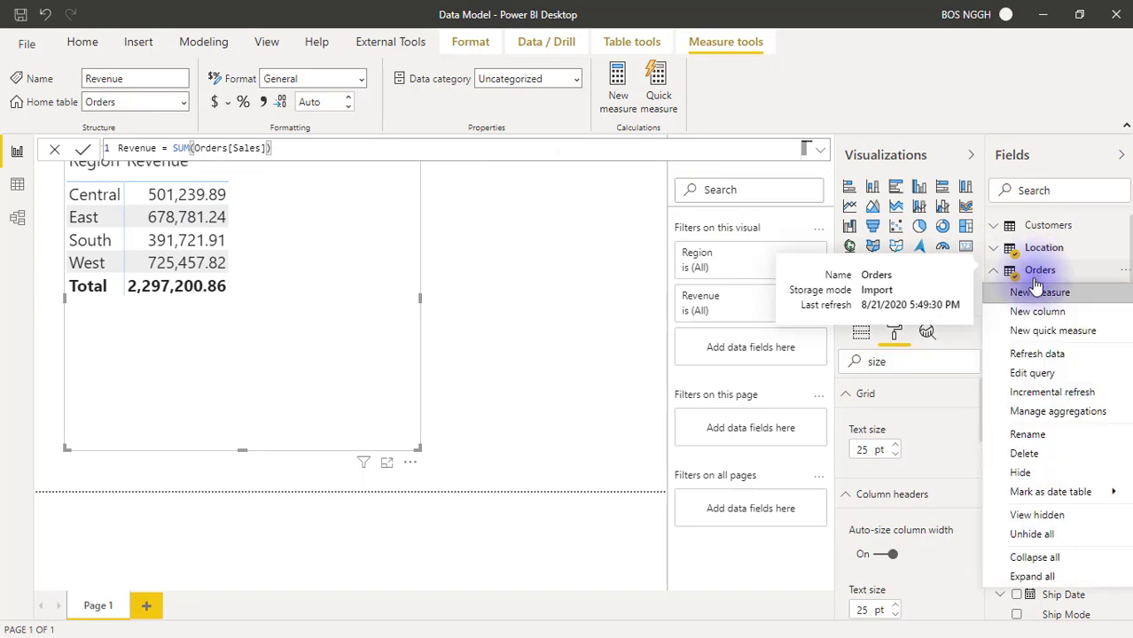
{"action": "left_click", "coordinate": [1029, 293]}
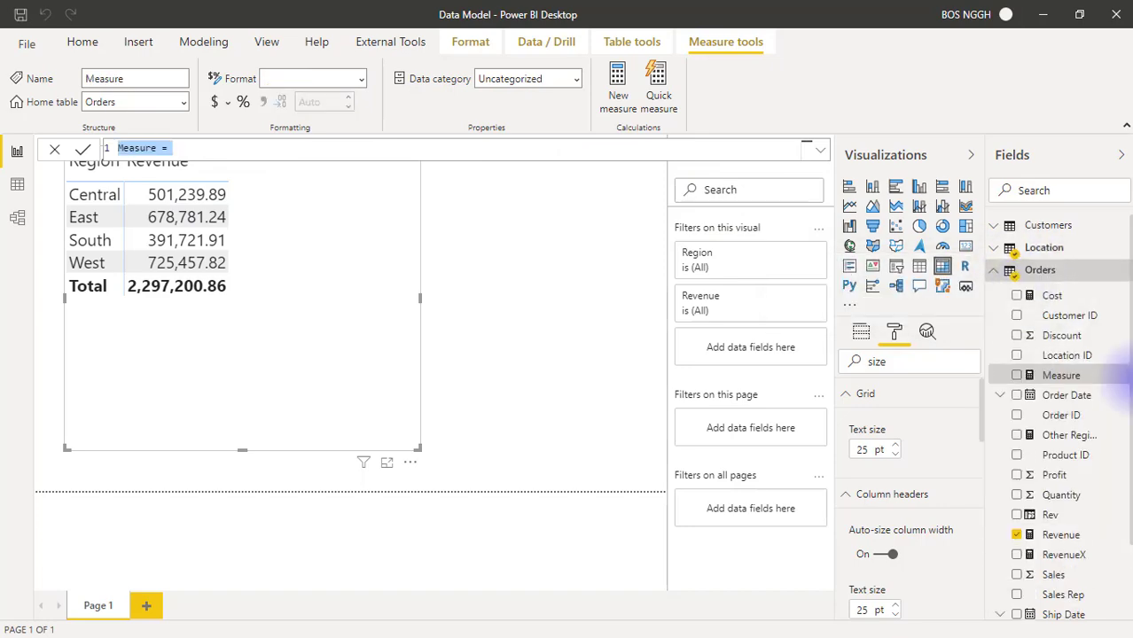
{"action": "left_click", "coordinate": [153, 148]}
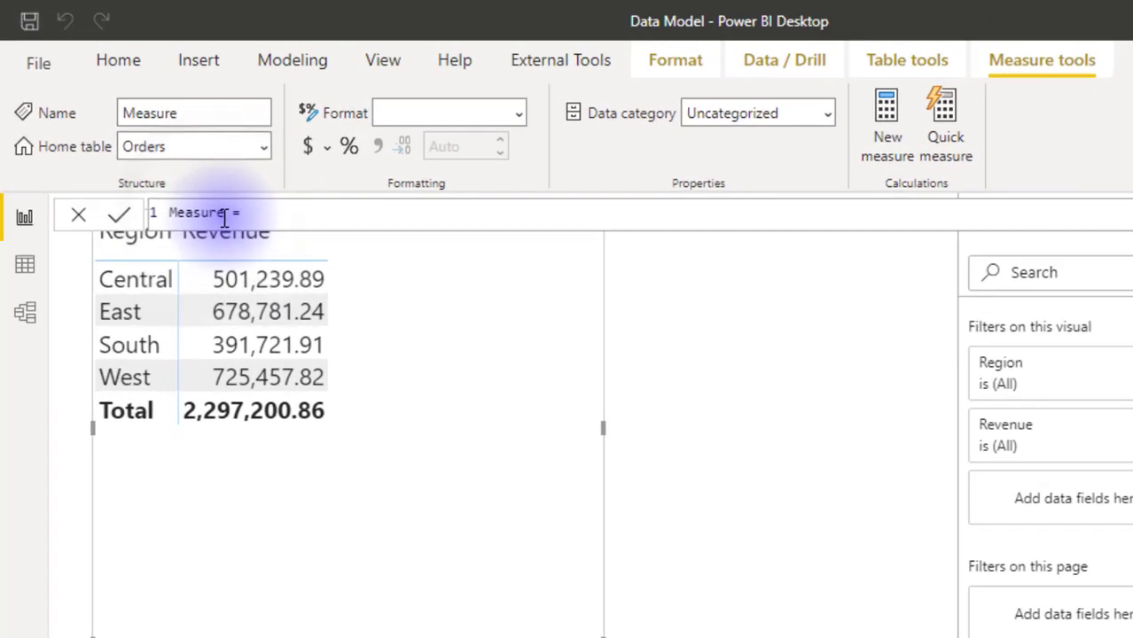
{"action": "key", "text": "BackSpace"}
{"action": "key", "text": "BackSpace"}
{"action": "key", "text": "BackSpace"}
{"action": "key", "text": "BackSpace"}
{"action": "key", "text": "BackSpace"}
{"action": "key", "text": "BackSpace"}
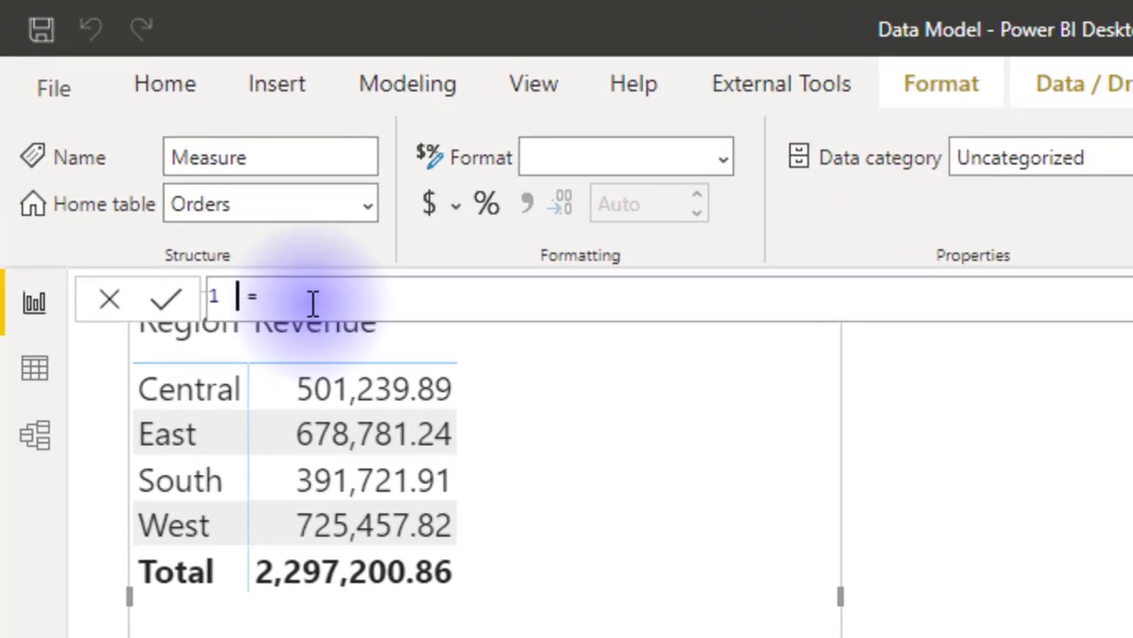
{"action": "type", "text": "South R"}
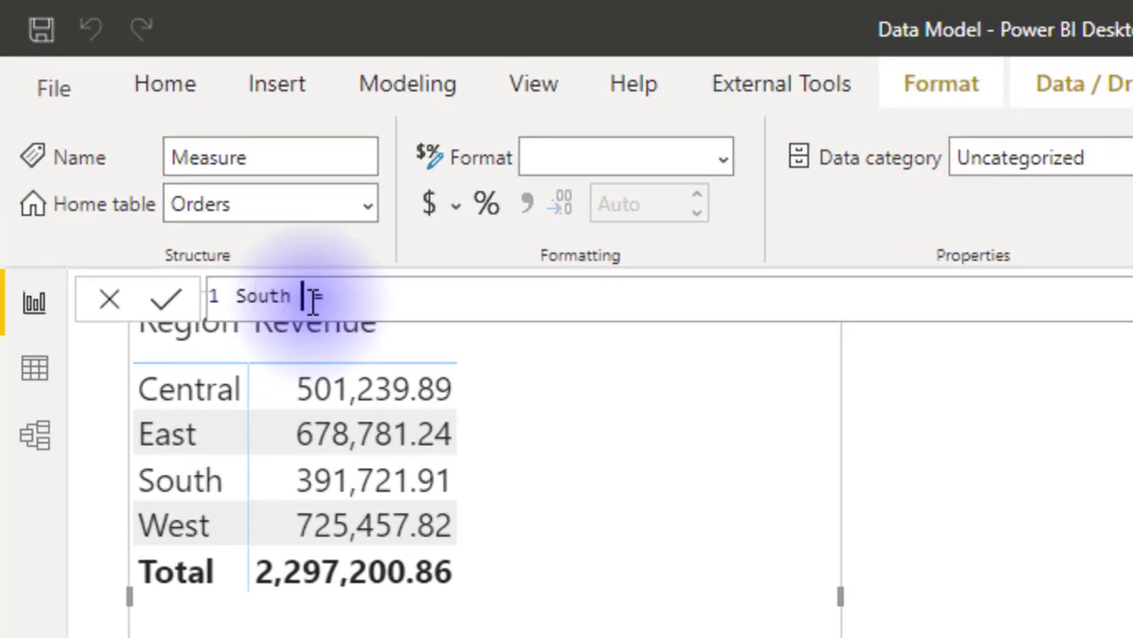
{"action": "type", "text": "evnue"}
{"action": "left_click", "coordinate": [337, 296]}
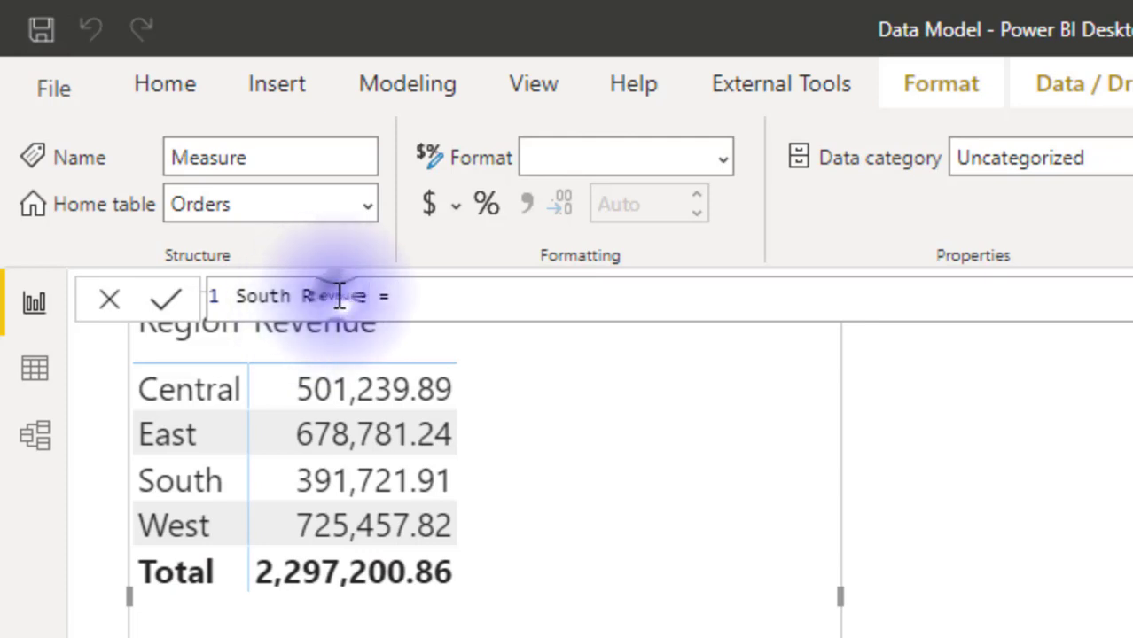
{"action": "type", "text": "e"}
- Start the measure's formula with the CALCULATE function, using [Revenue] as its expression
{"action": "left_click", "coordinate": [430, 296]}
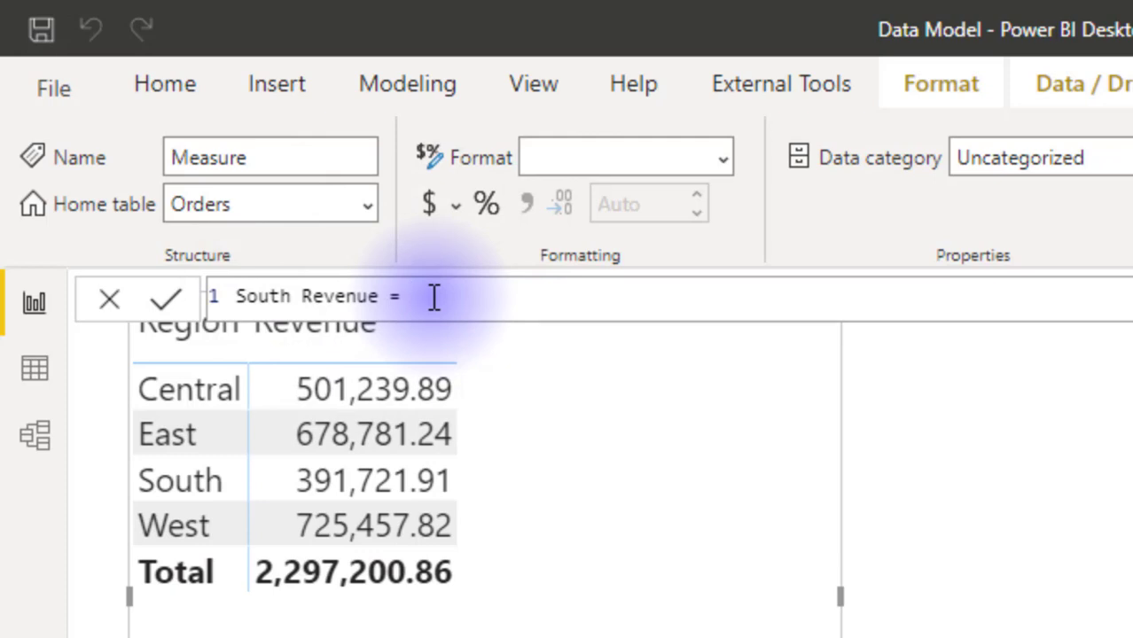
{"action": "type", "text": "cal"}
{"action": "key", "text": "Tab"}
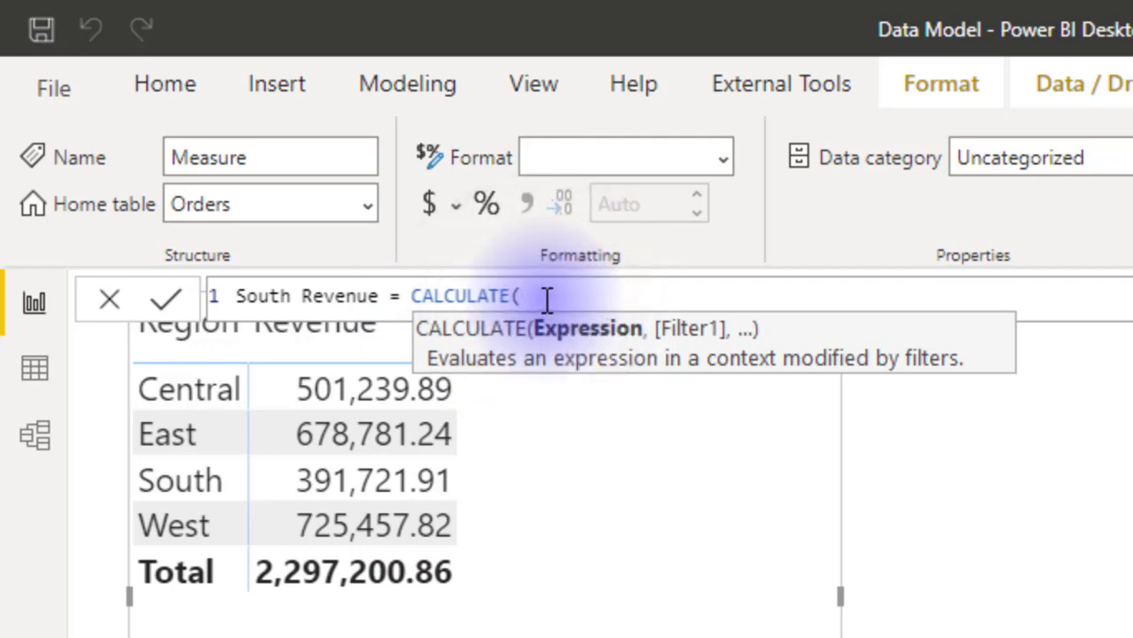
{"action": "type", "text": "re"}
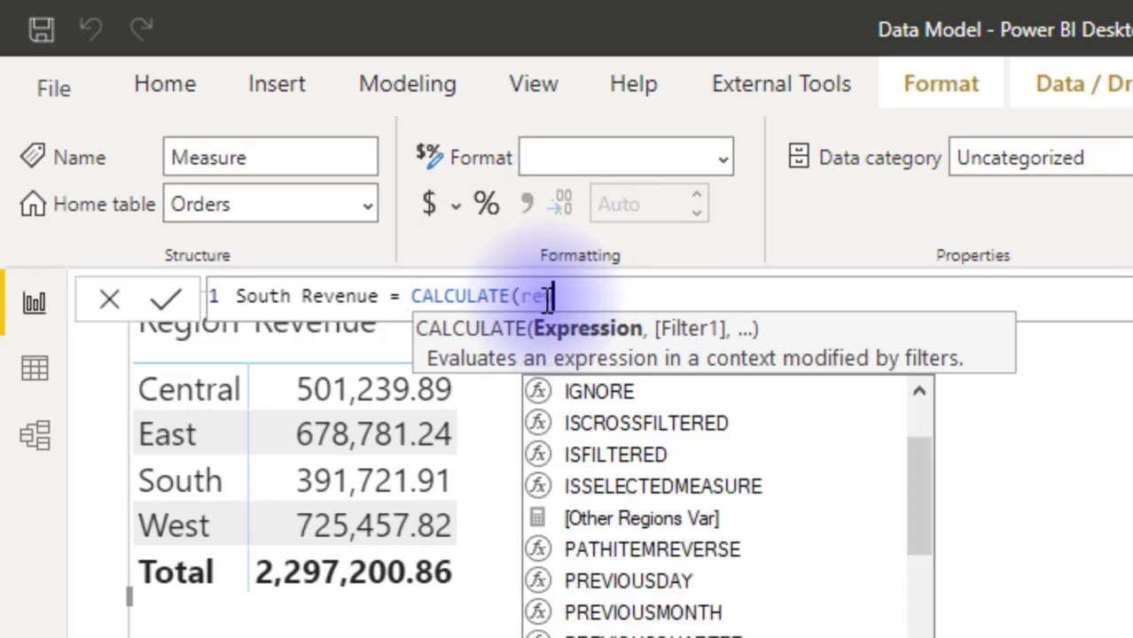
{"action": "key", "text": "Tab"}
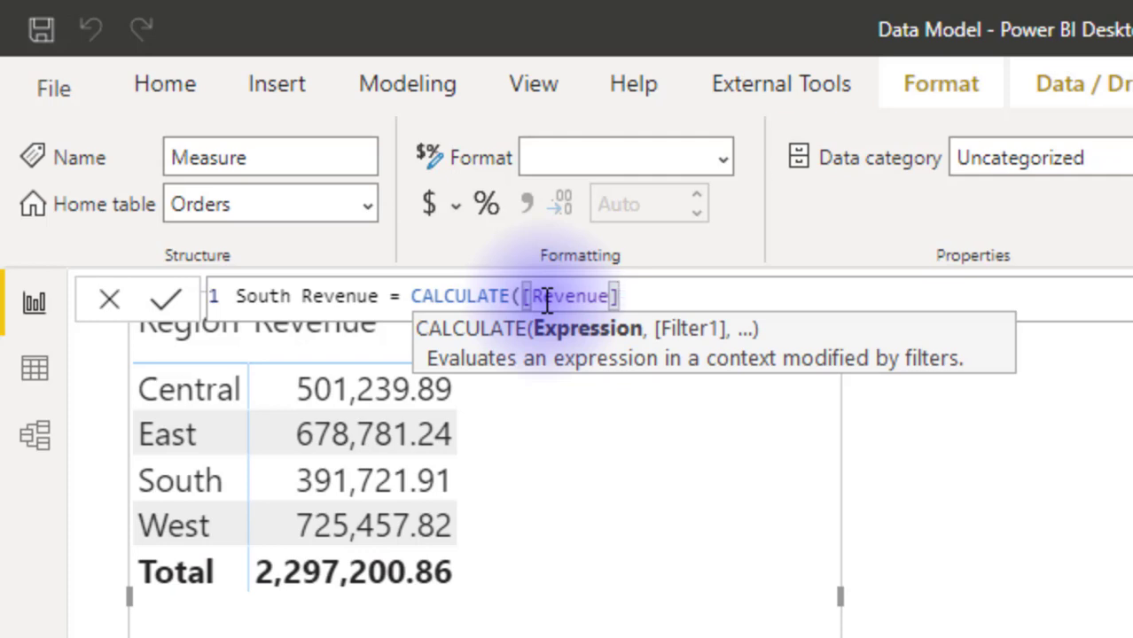
{"action": "type", "text": ","}
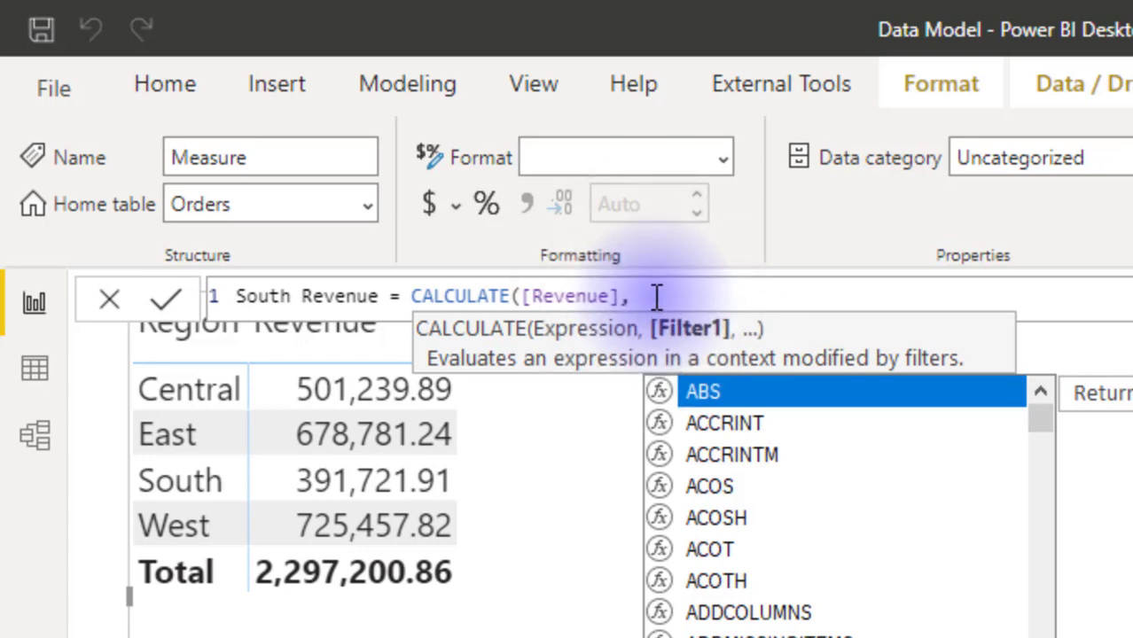
- Add the filter Location[Region] = "South" to CALCULATE and complete the formula
{"action": "type", "text": "locatio"}
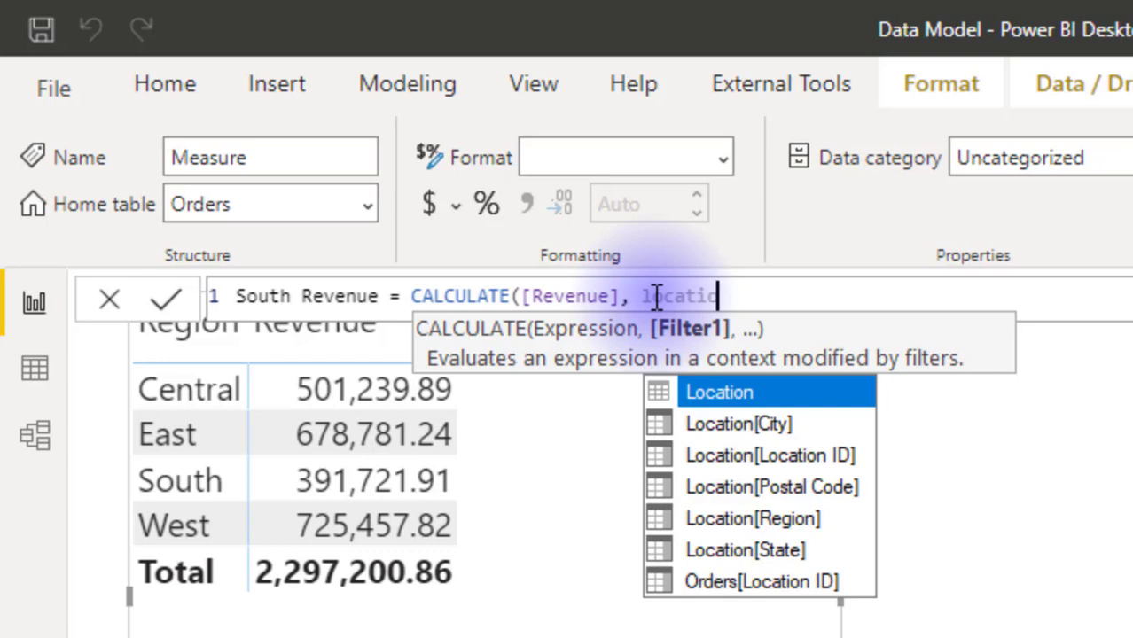
{"action": "key", "text": "Down"}
{"action": "key", "text": "Down"}
{"action": "key", "text": "Down"}
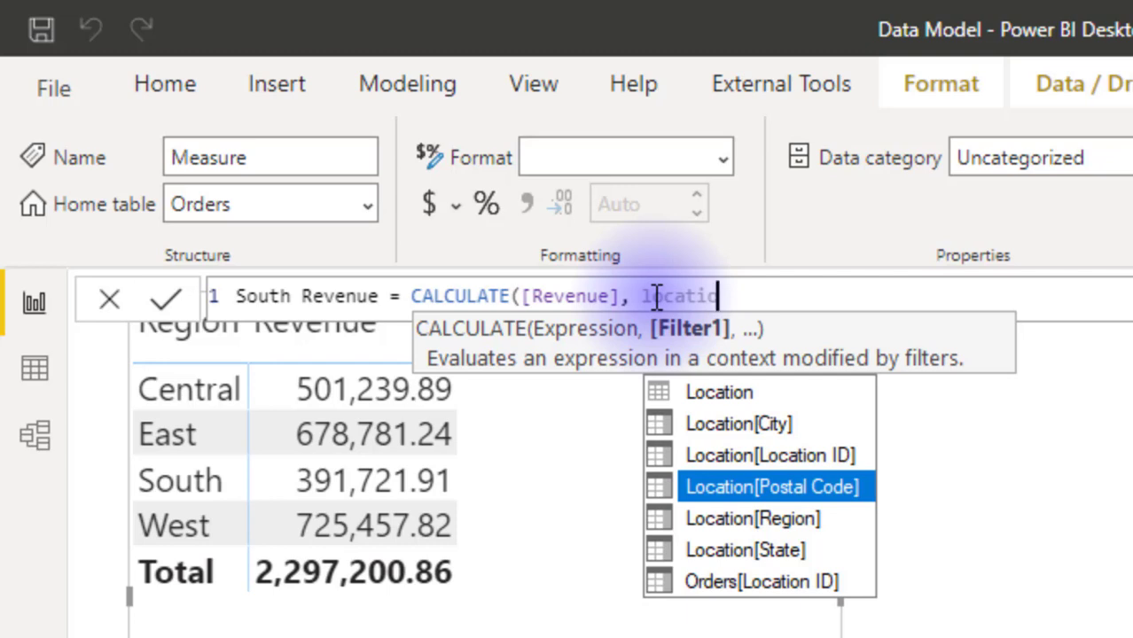
{"action": "key", "text": "Down"}
{"action": "key", "text": "Tab"}
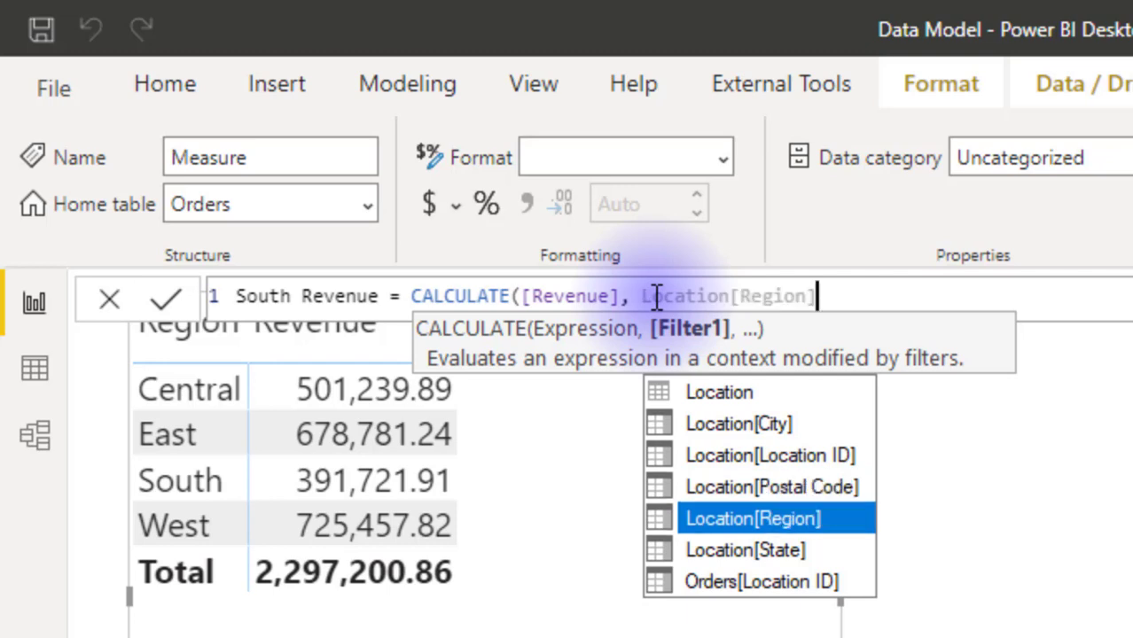
{"action": "type", "text": "= "}
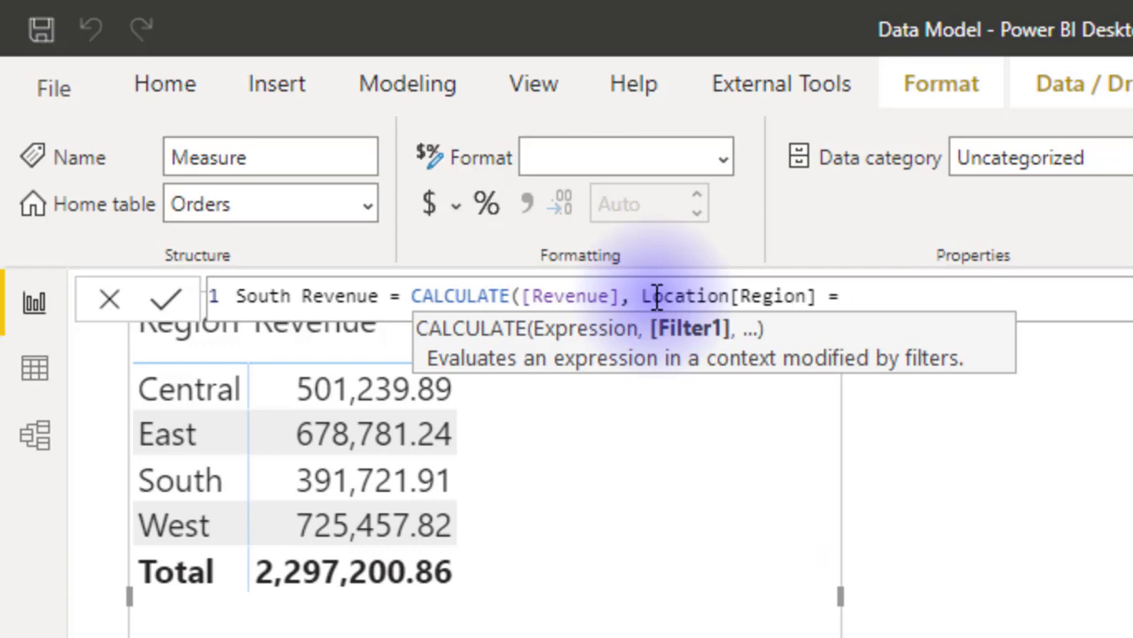
{"action": "type", "text": "\"South"}
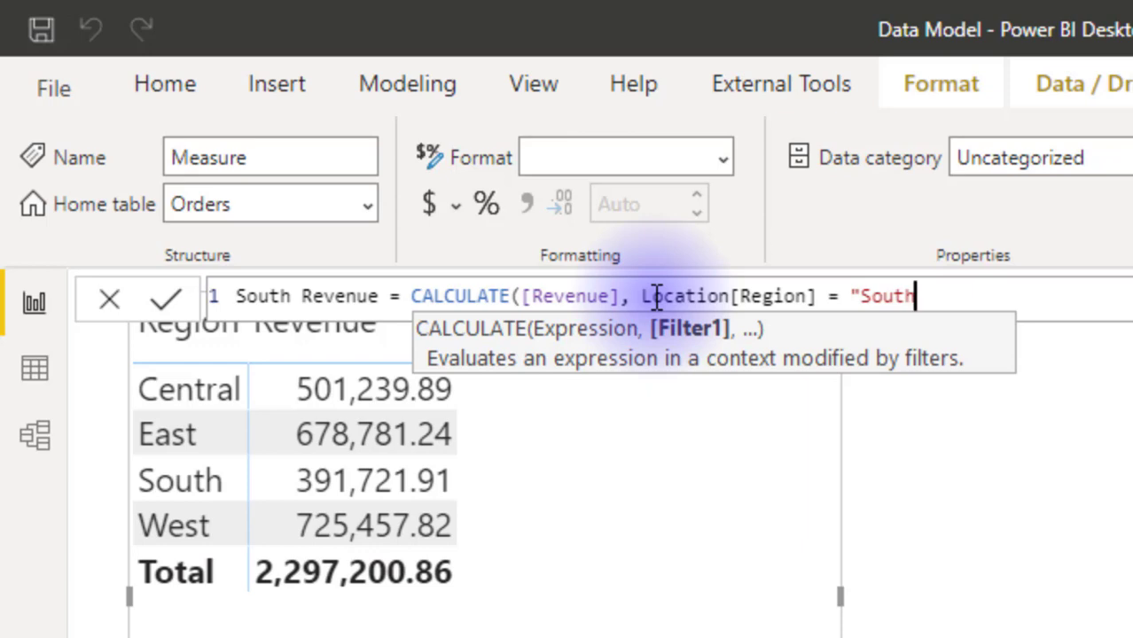
{"action": "type", "text": "\")"}
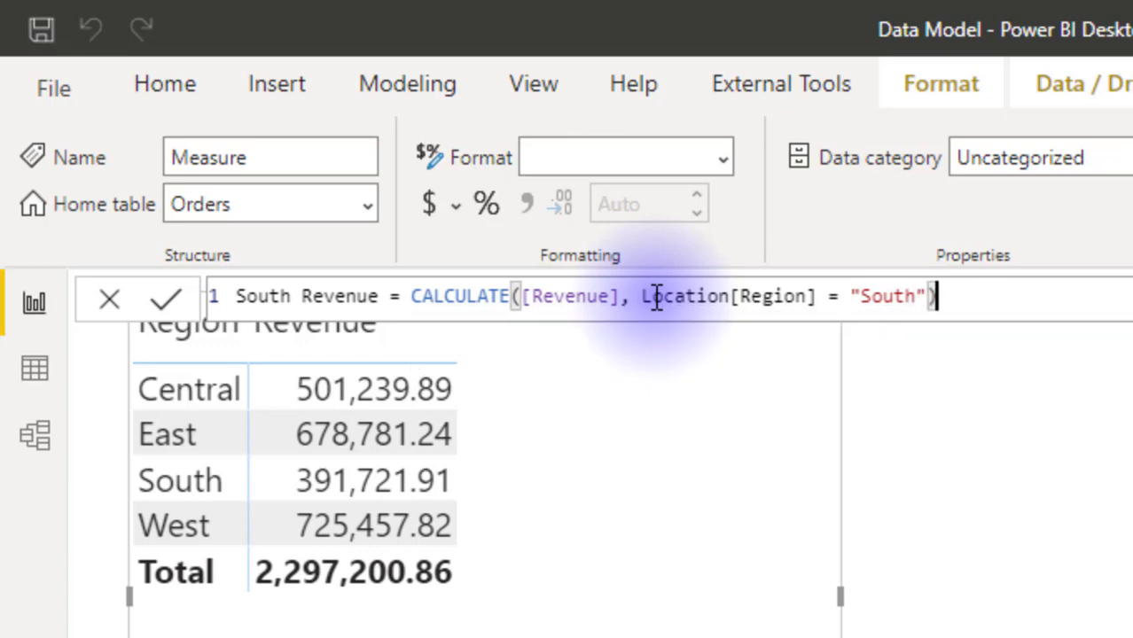
{"action": "key", "text": "Return"}
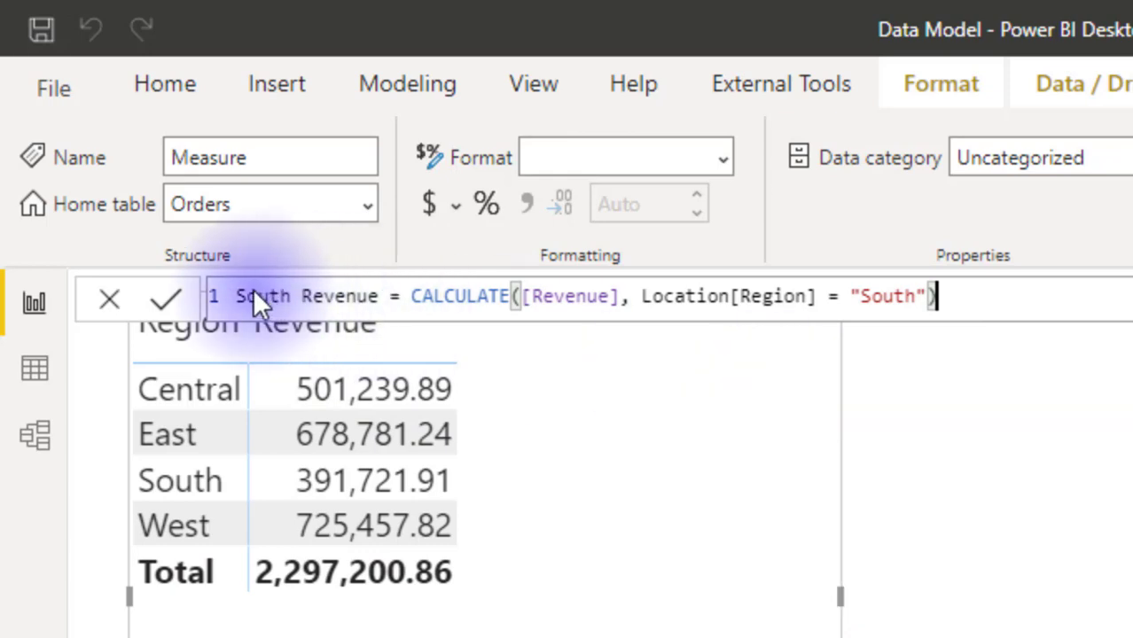
- Change the measure's name in the formula to South Revenue2, commit it and leave formula editing
{"action": "left_click", "coordinate": [383, 299]}
{"action": "type", "text": "2"}
{"action": "left_click", "coordinate": [980, 306]}
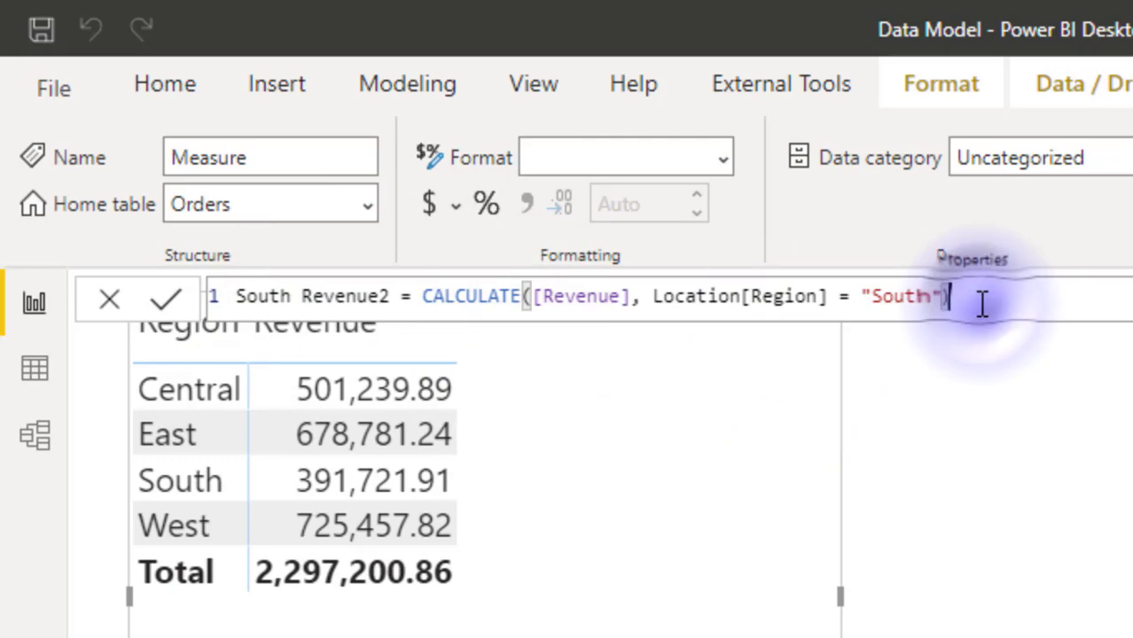
{"action": "key", "text": "Return"}
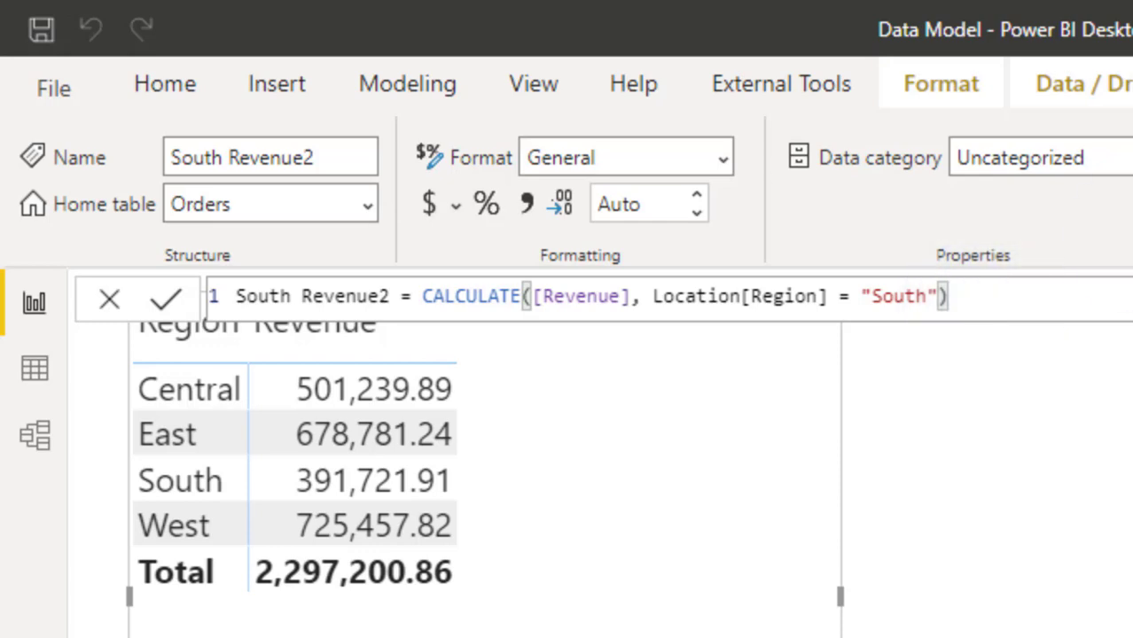
{"action": "key", "text": "Escape"}
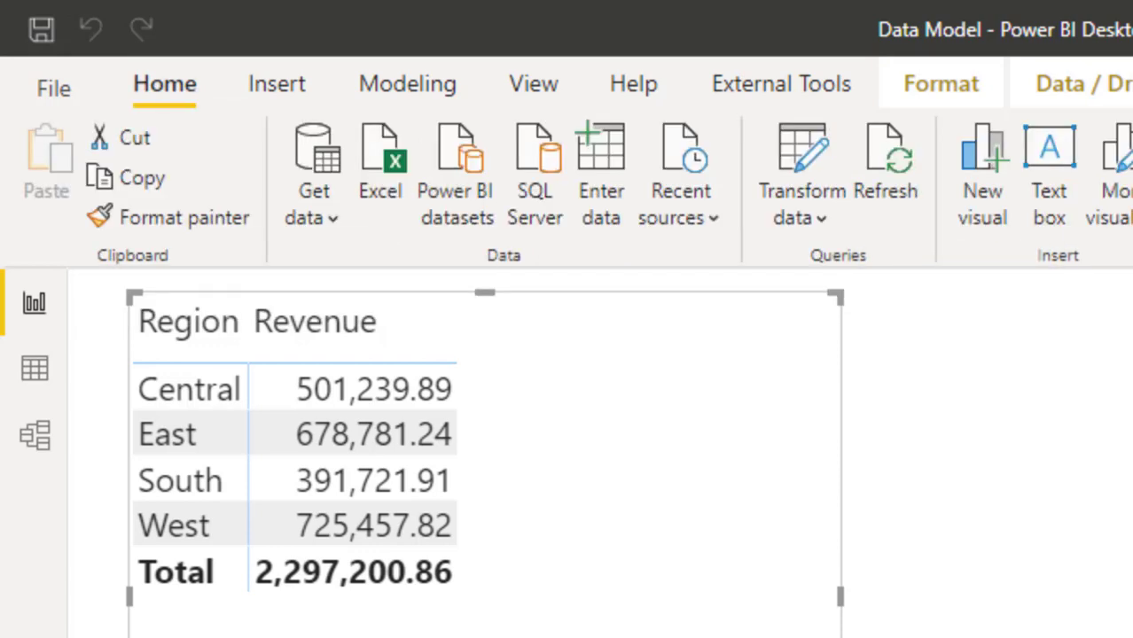